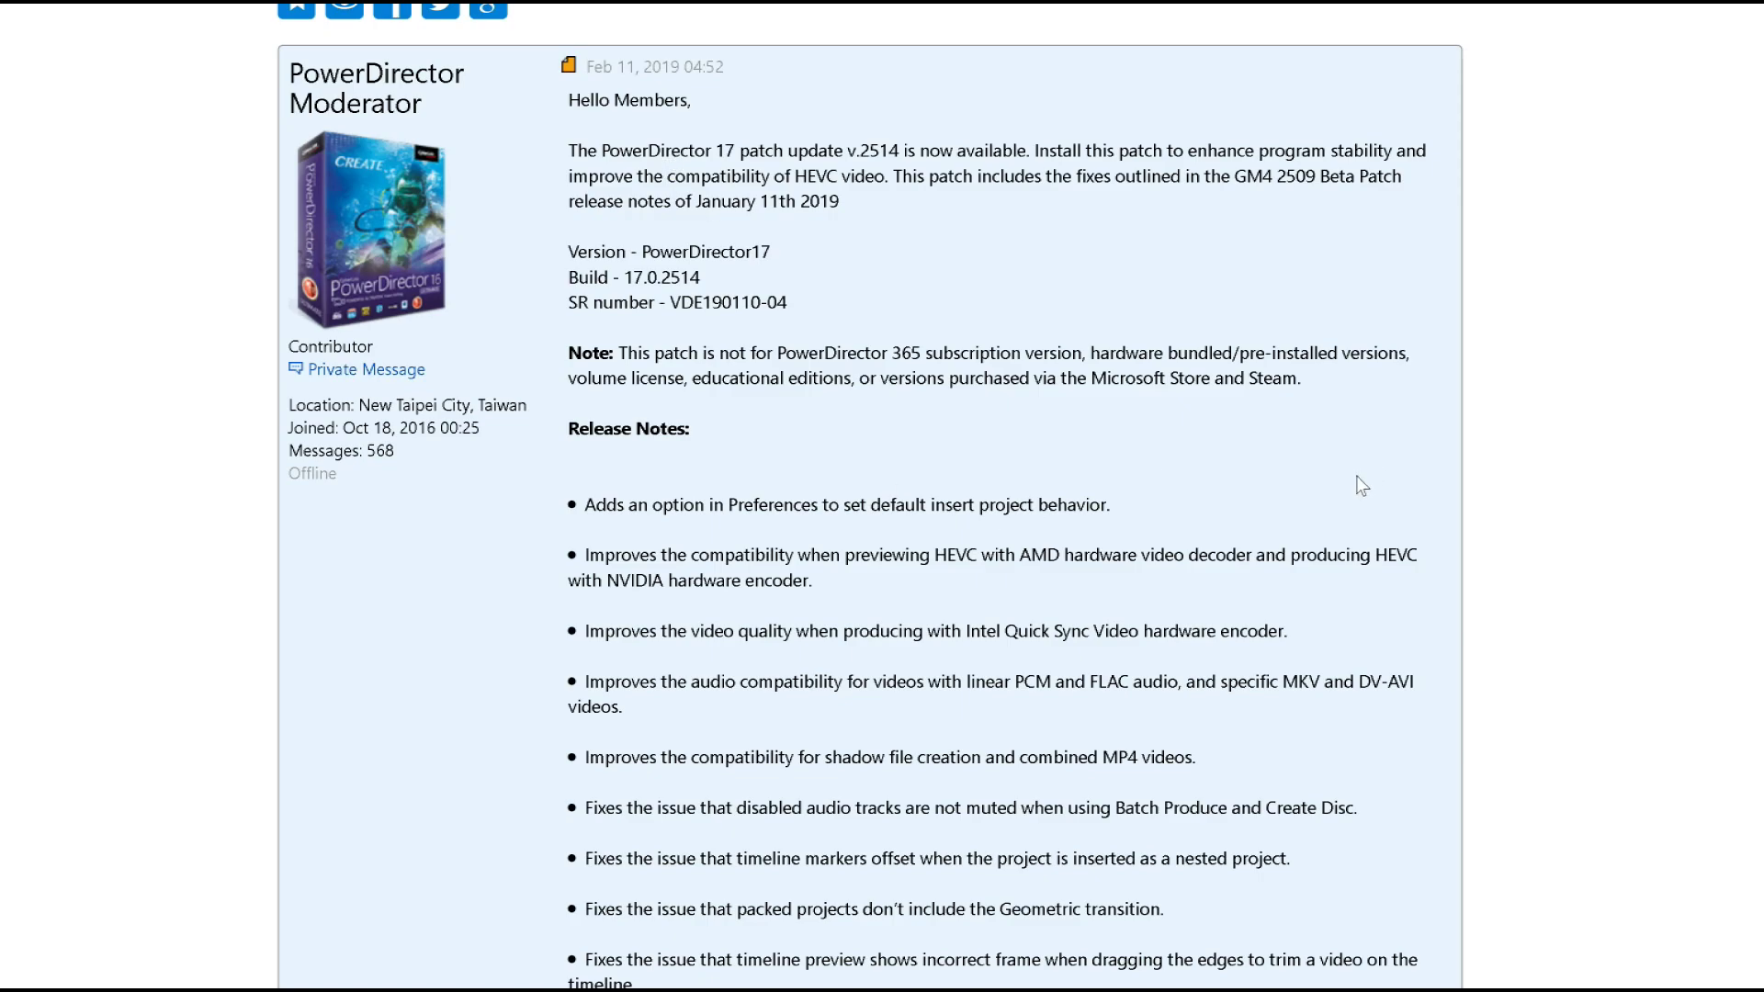
pyautogui.scroll(-1, 1355, 473)
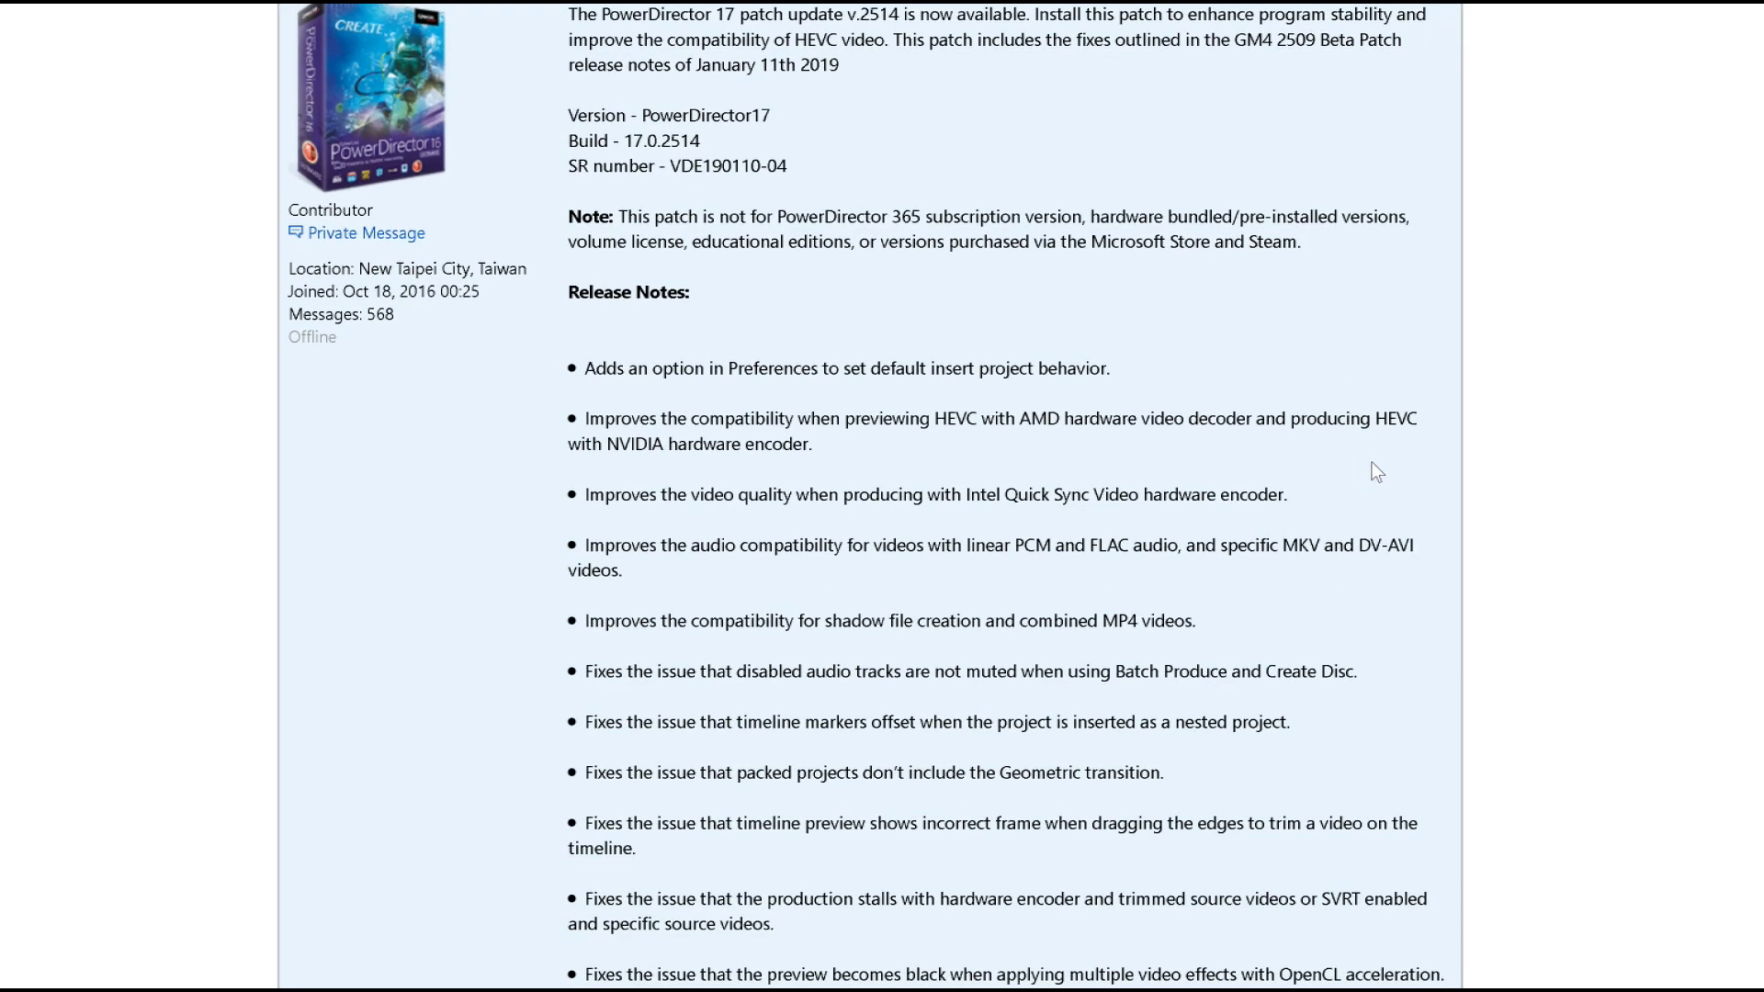
pyautogui.scroll(-1, 1343, 459)
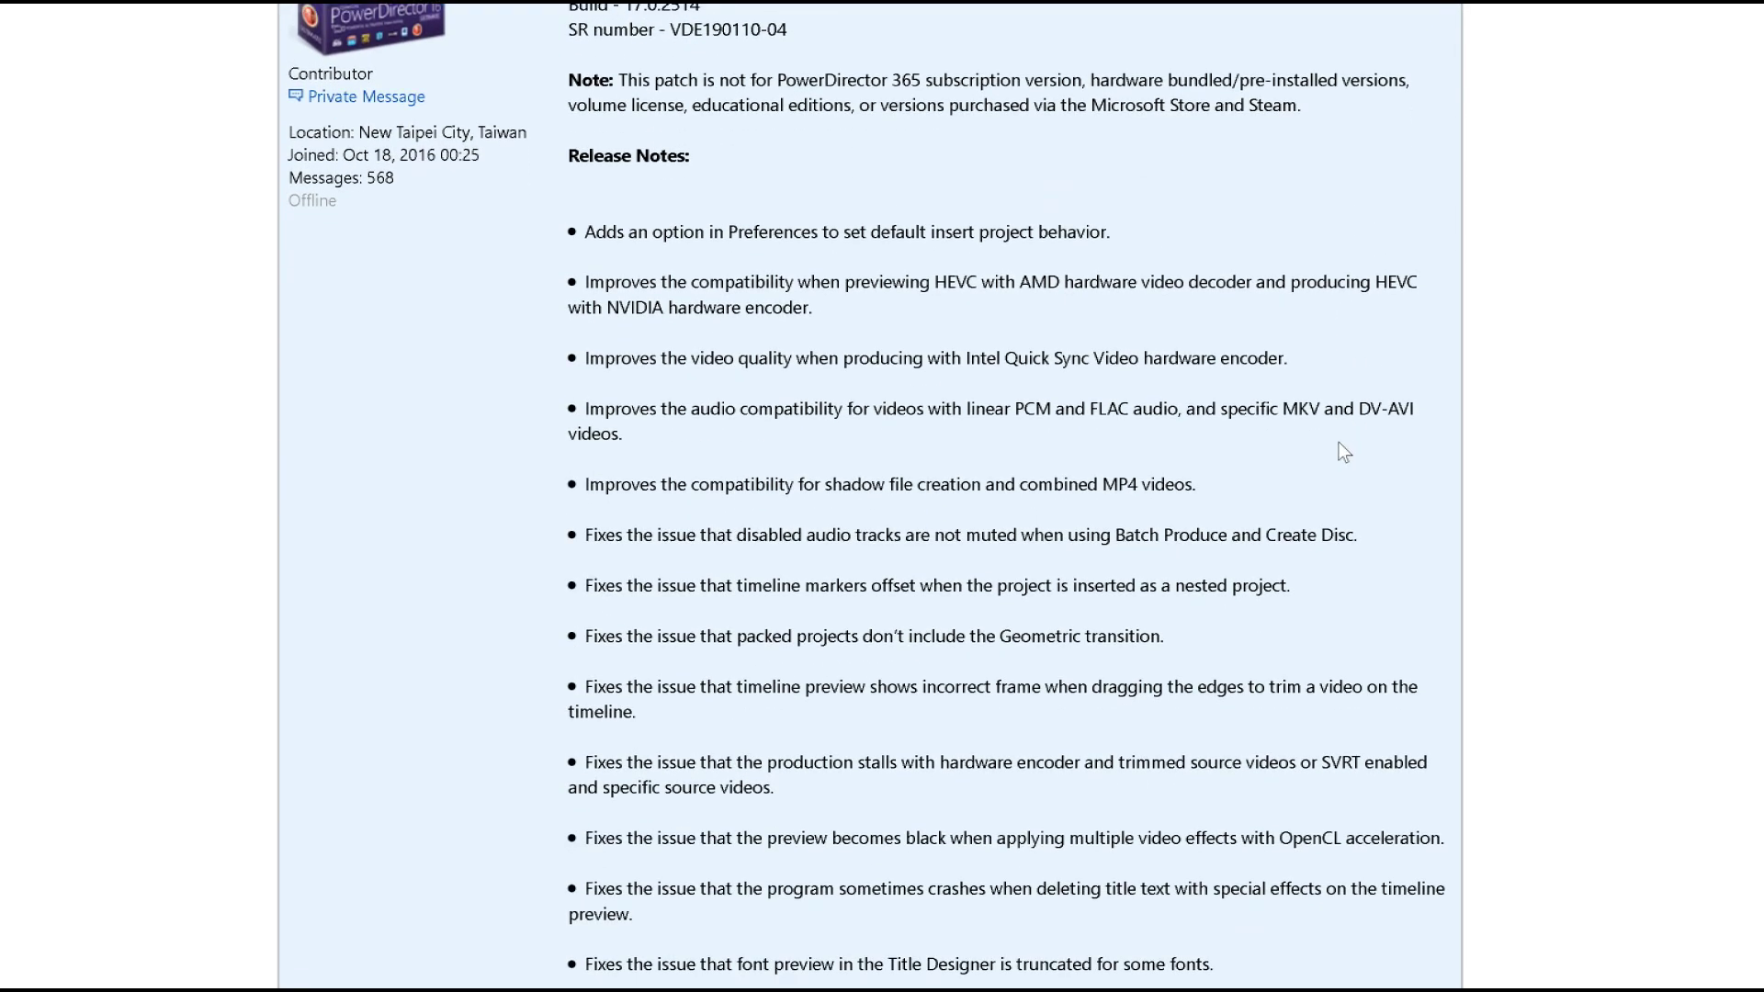
pyautogui.scroll(-1, 1340, 448)
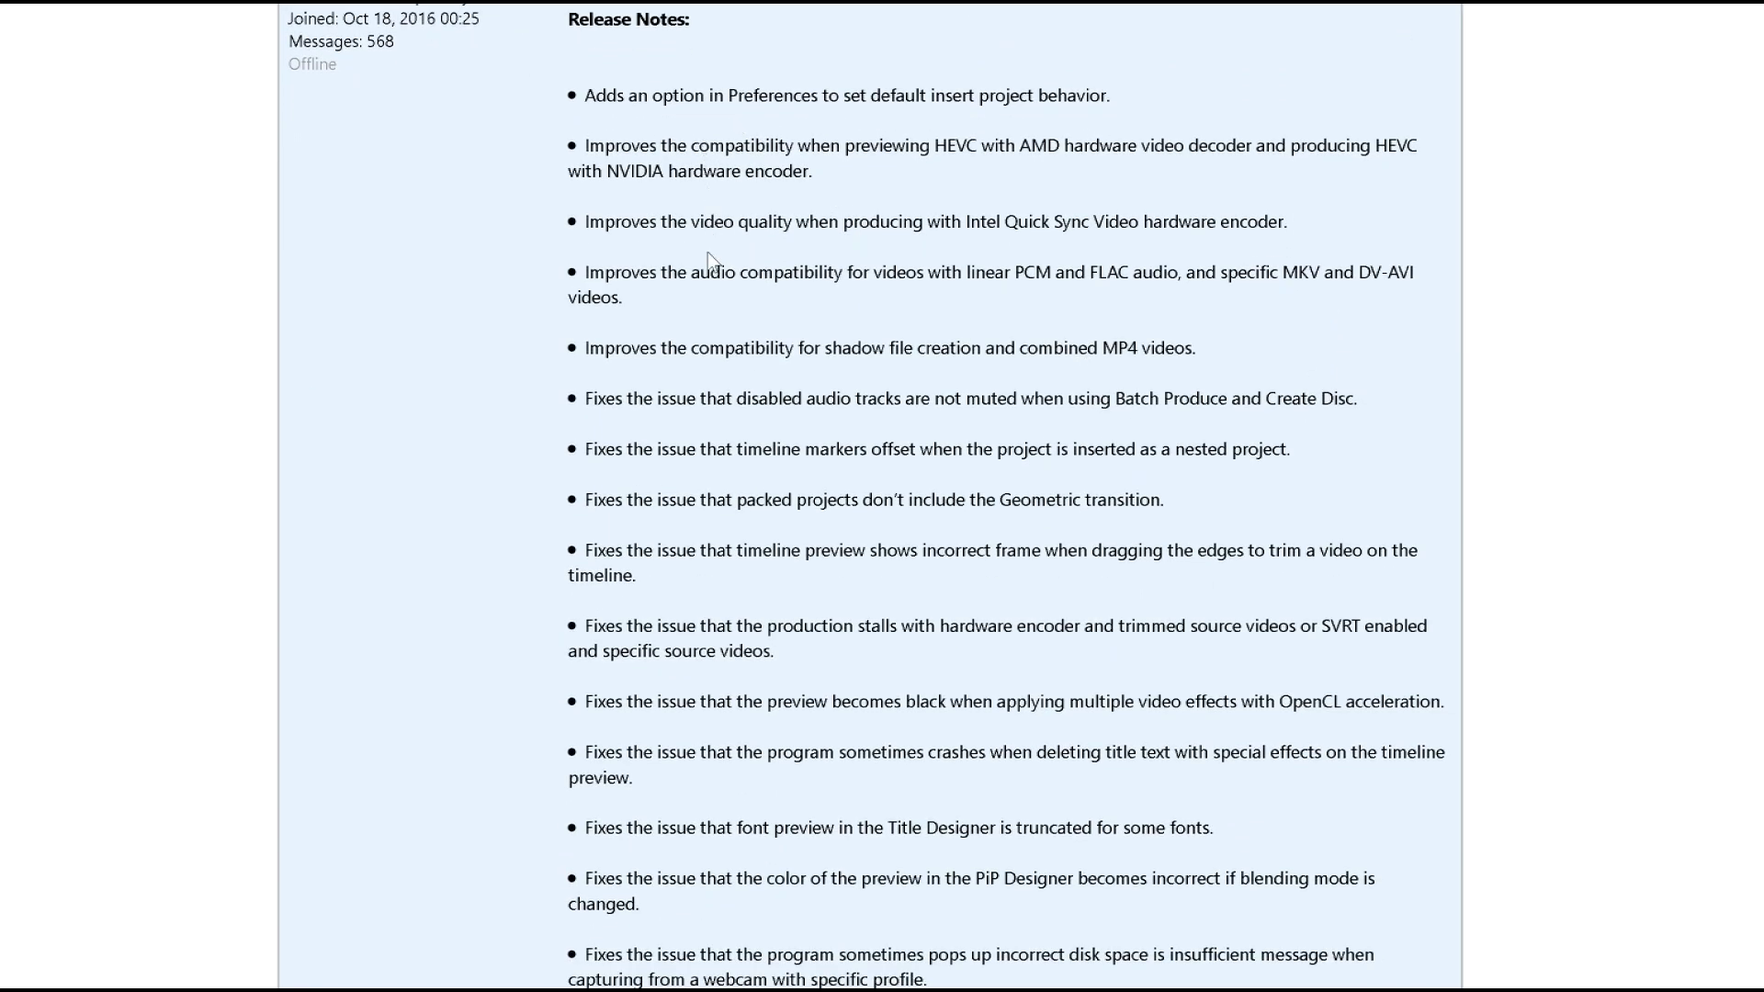
pyautogui.scroll(-1, 1184, 603)
pyautogui.scroll(-1, 1183, 603)
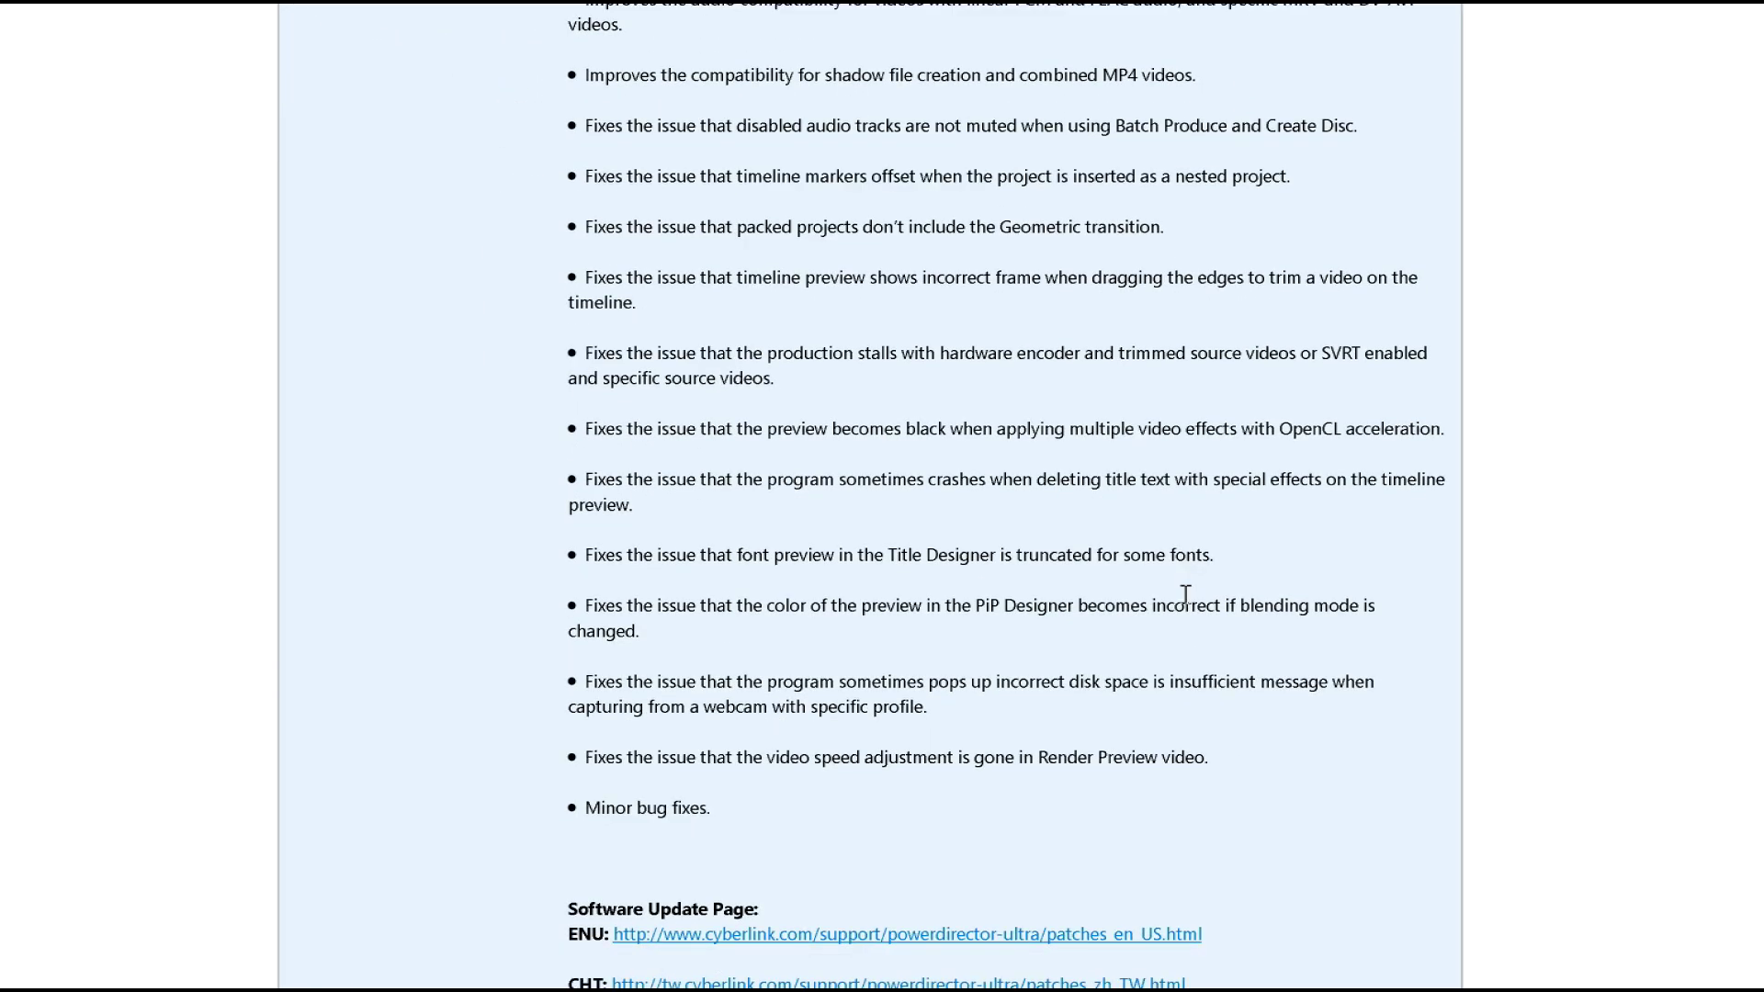
pyautogui.scroll(-1, 1280, 592)
pyautogui.scroll(-1, 1287, 611)
pyautogui.scroll(-1, 1293, 601)
pyautogui.scroll(-2, 1293, 602)
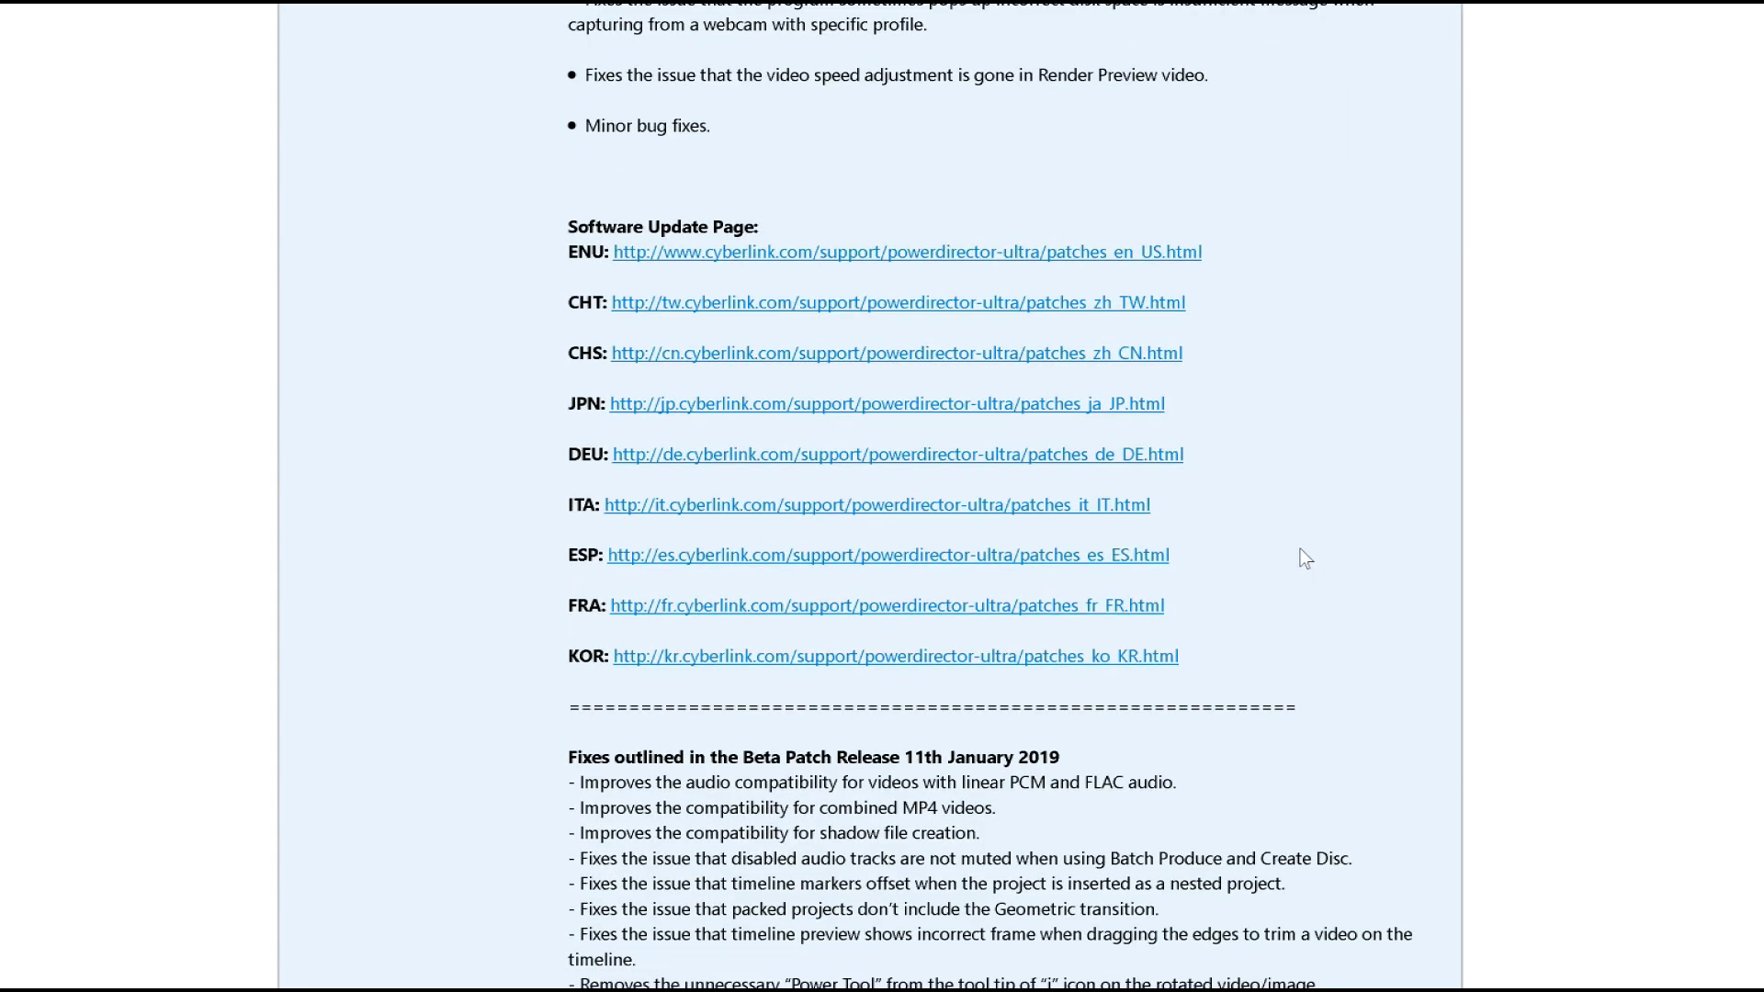
pyautogui.scroll(-1, 1299, 549)
pyautogui.scroll(-1, 1303, 554)
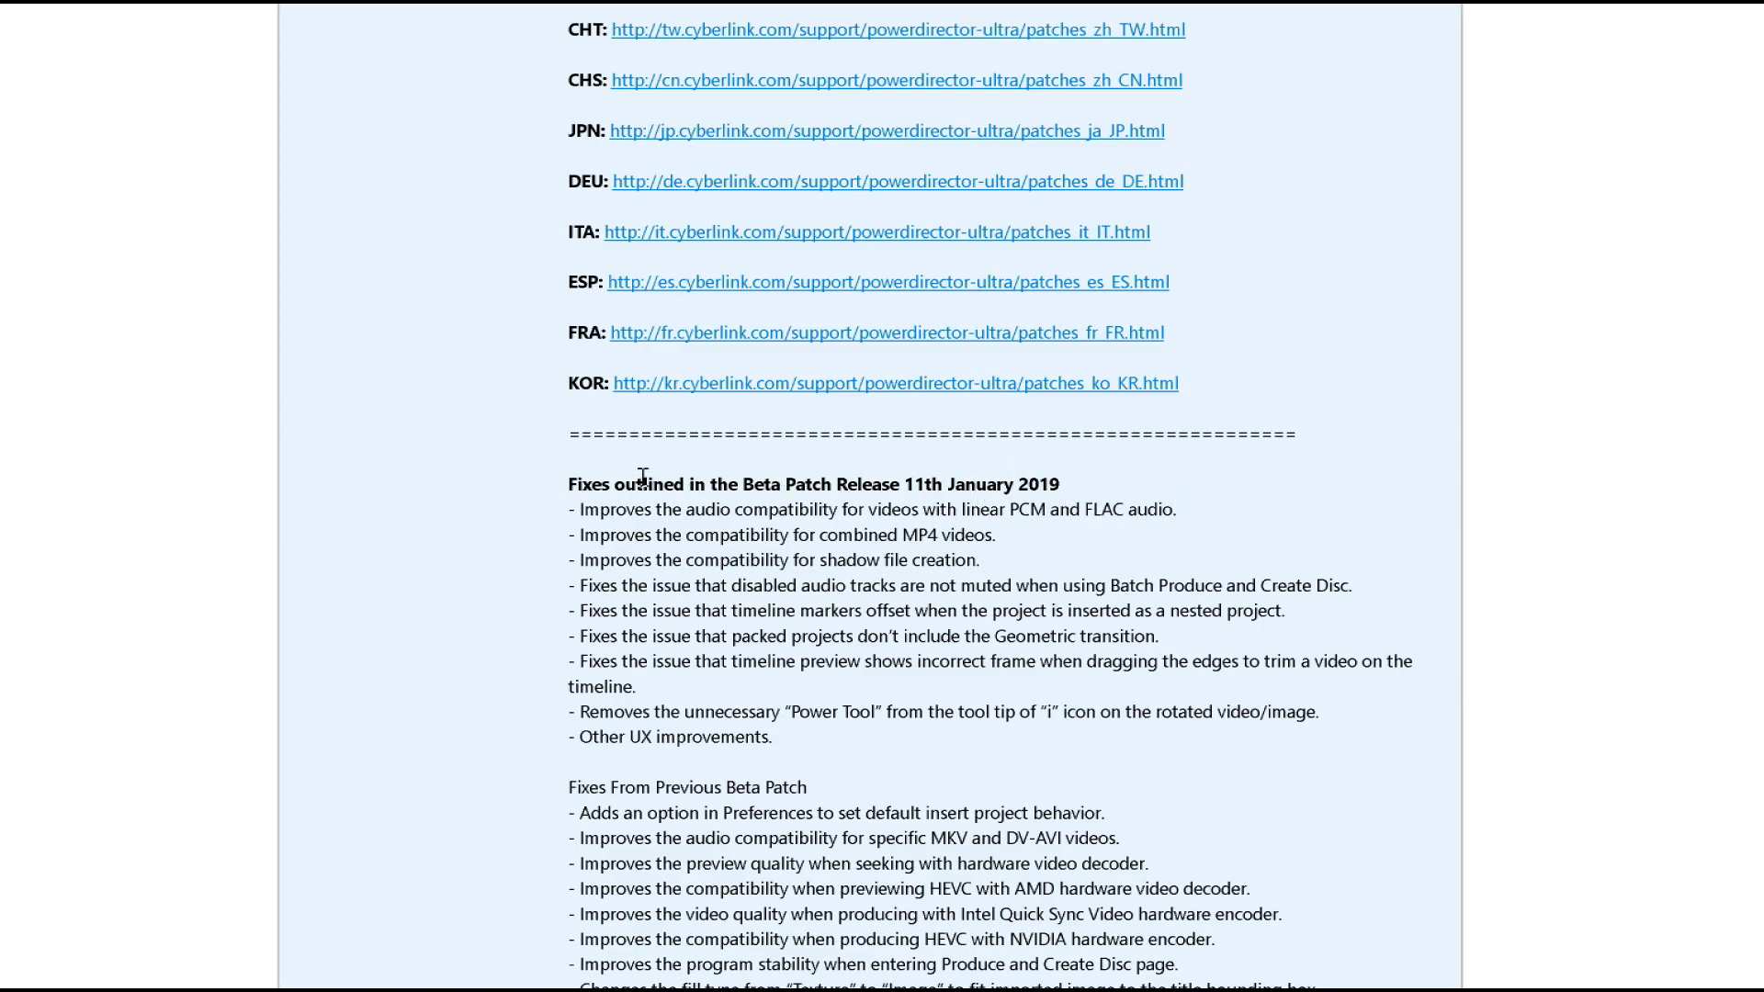
pyautogui.scroll(-1, 1272, 662)
pyautogui.scroll(-2, 1272, 662)
pyautogui.scroll(-1, 1271, 663)
pyautogui.scroll(-1, 1271, 661)
pyautogui.scroll(-1, 1270, 662)
pyautogui.scroll(-1, 1271, 662)
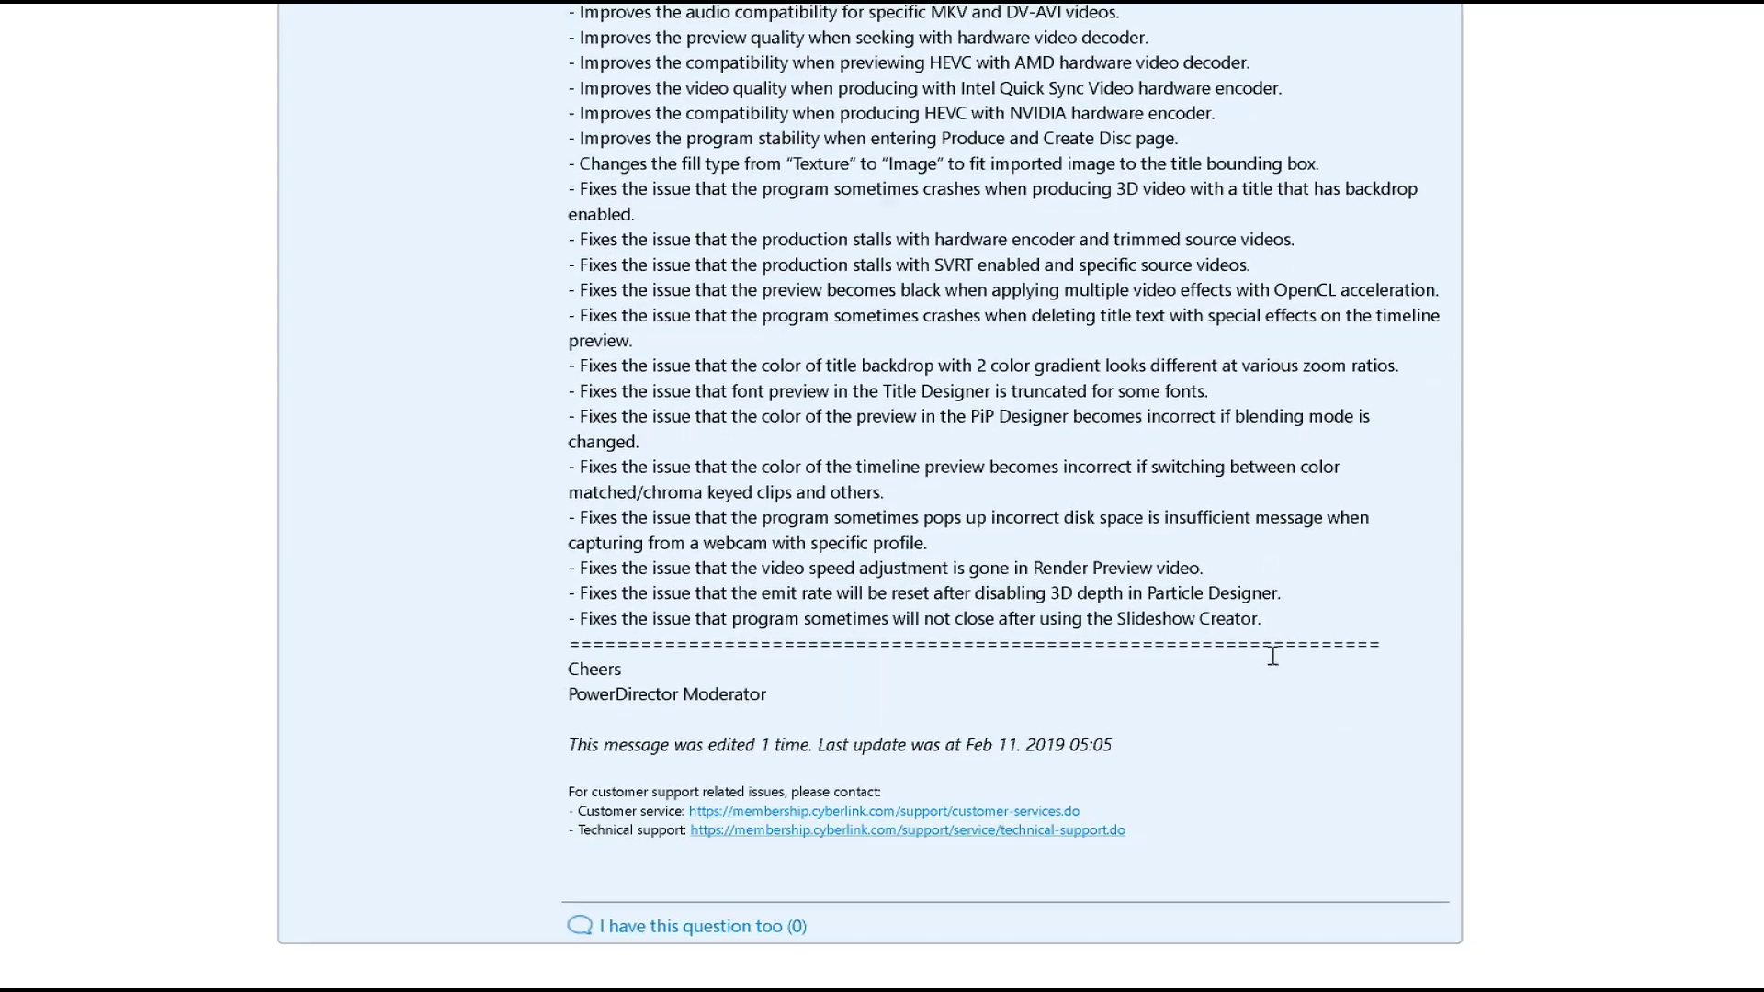
pyautogui.scroll(1, 1275, 667)
pyautogui.scroll(3, 1282, 655)
pyautogui.scroll(2, 1289, 640)
pyautogui.scroll(1, 1294, 649)
pyautogui.scroll(2, 1296, 645)
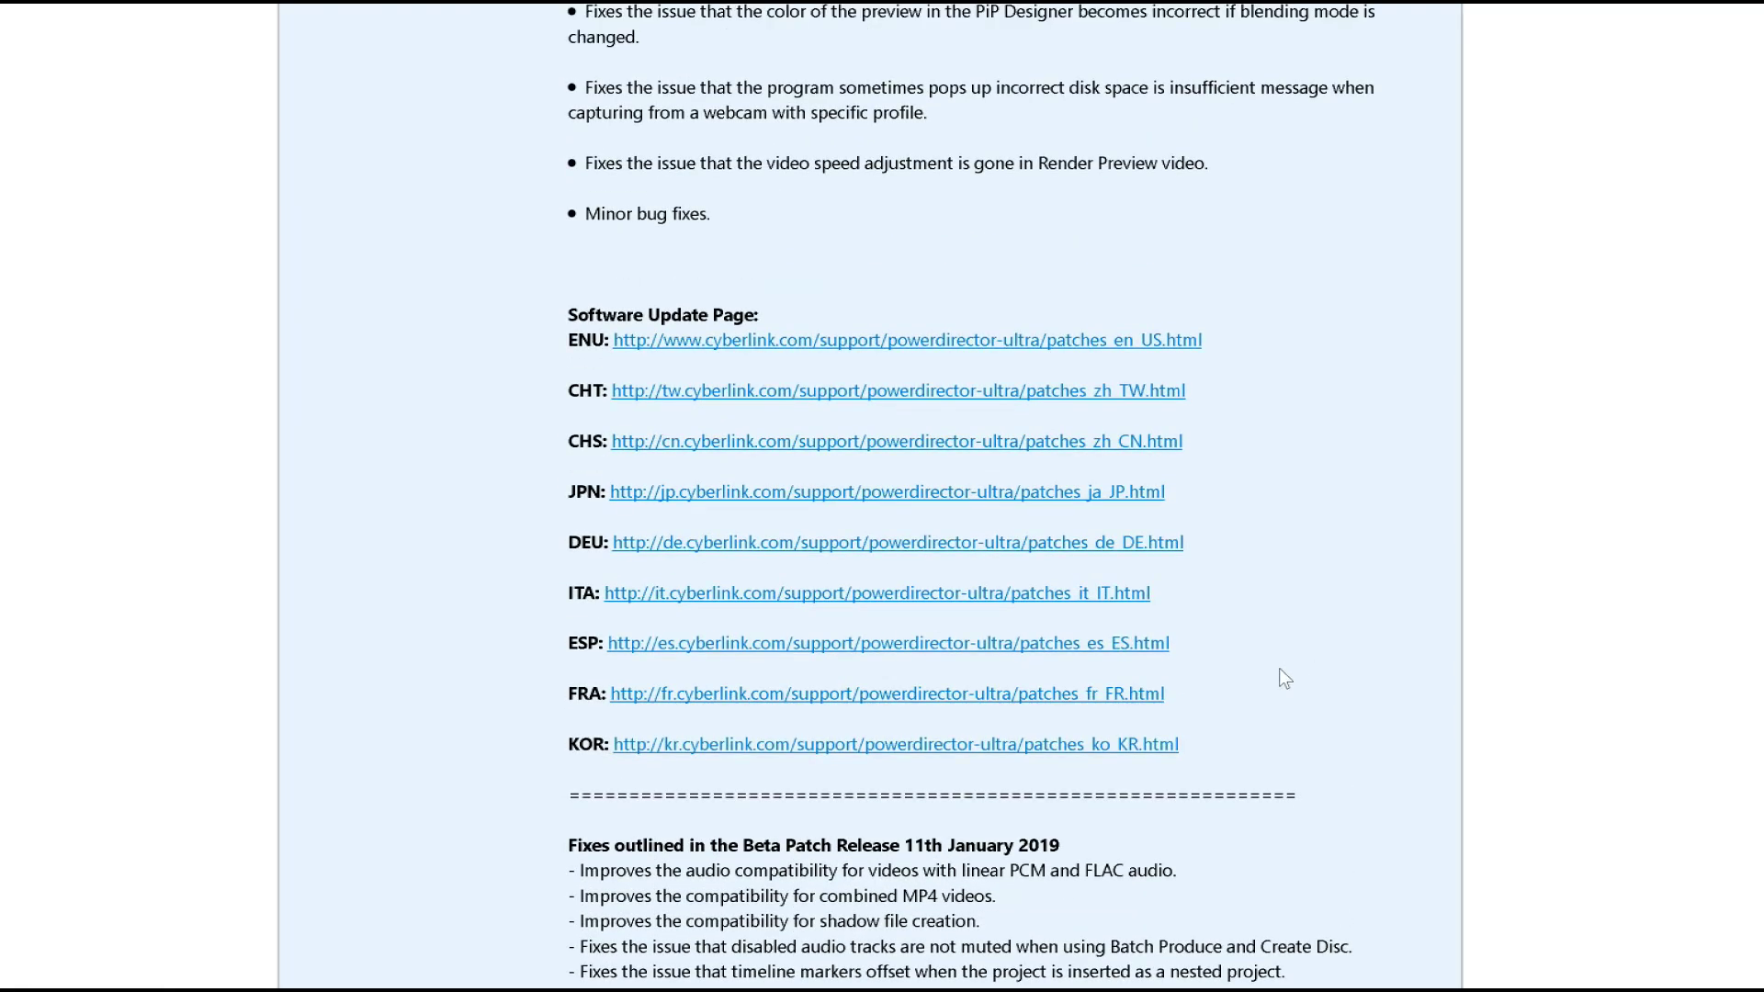
pyautogui.scroll(3, 1279, 673)
pyautogui.scroll(2, 1319, 655)
pyautogui.scroll(4, 1316, 659)
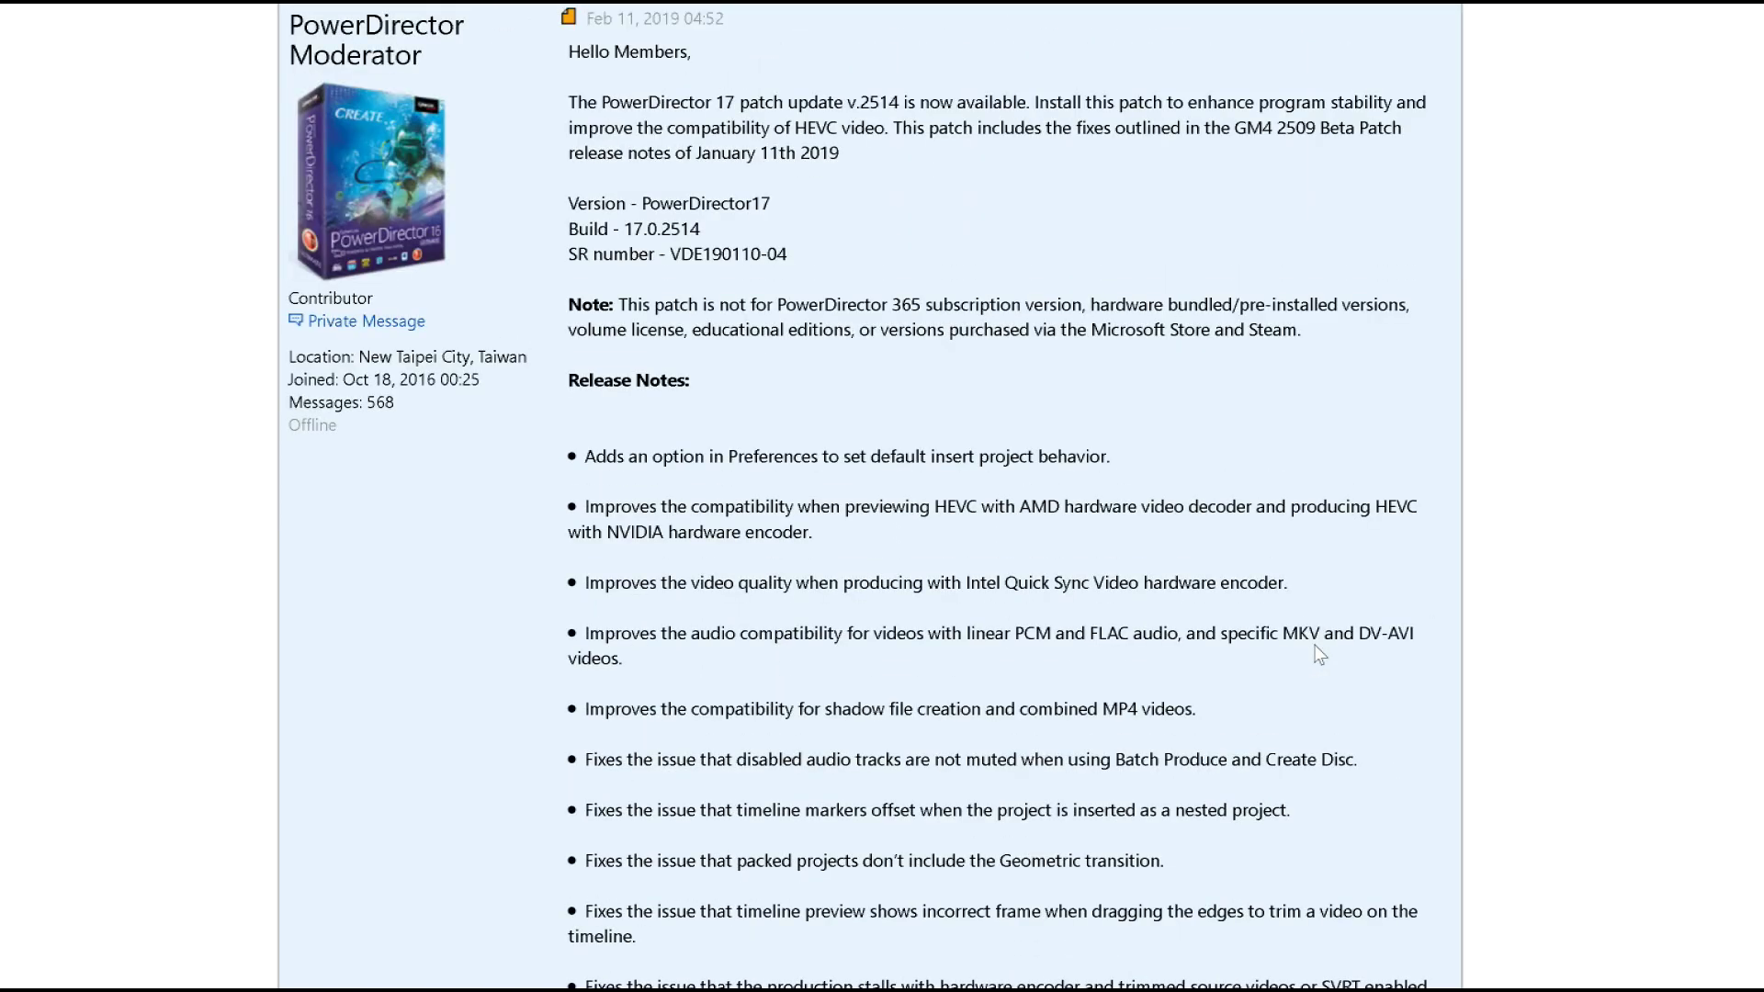
pyautogui.scroll(1, 1316, 648)
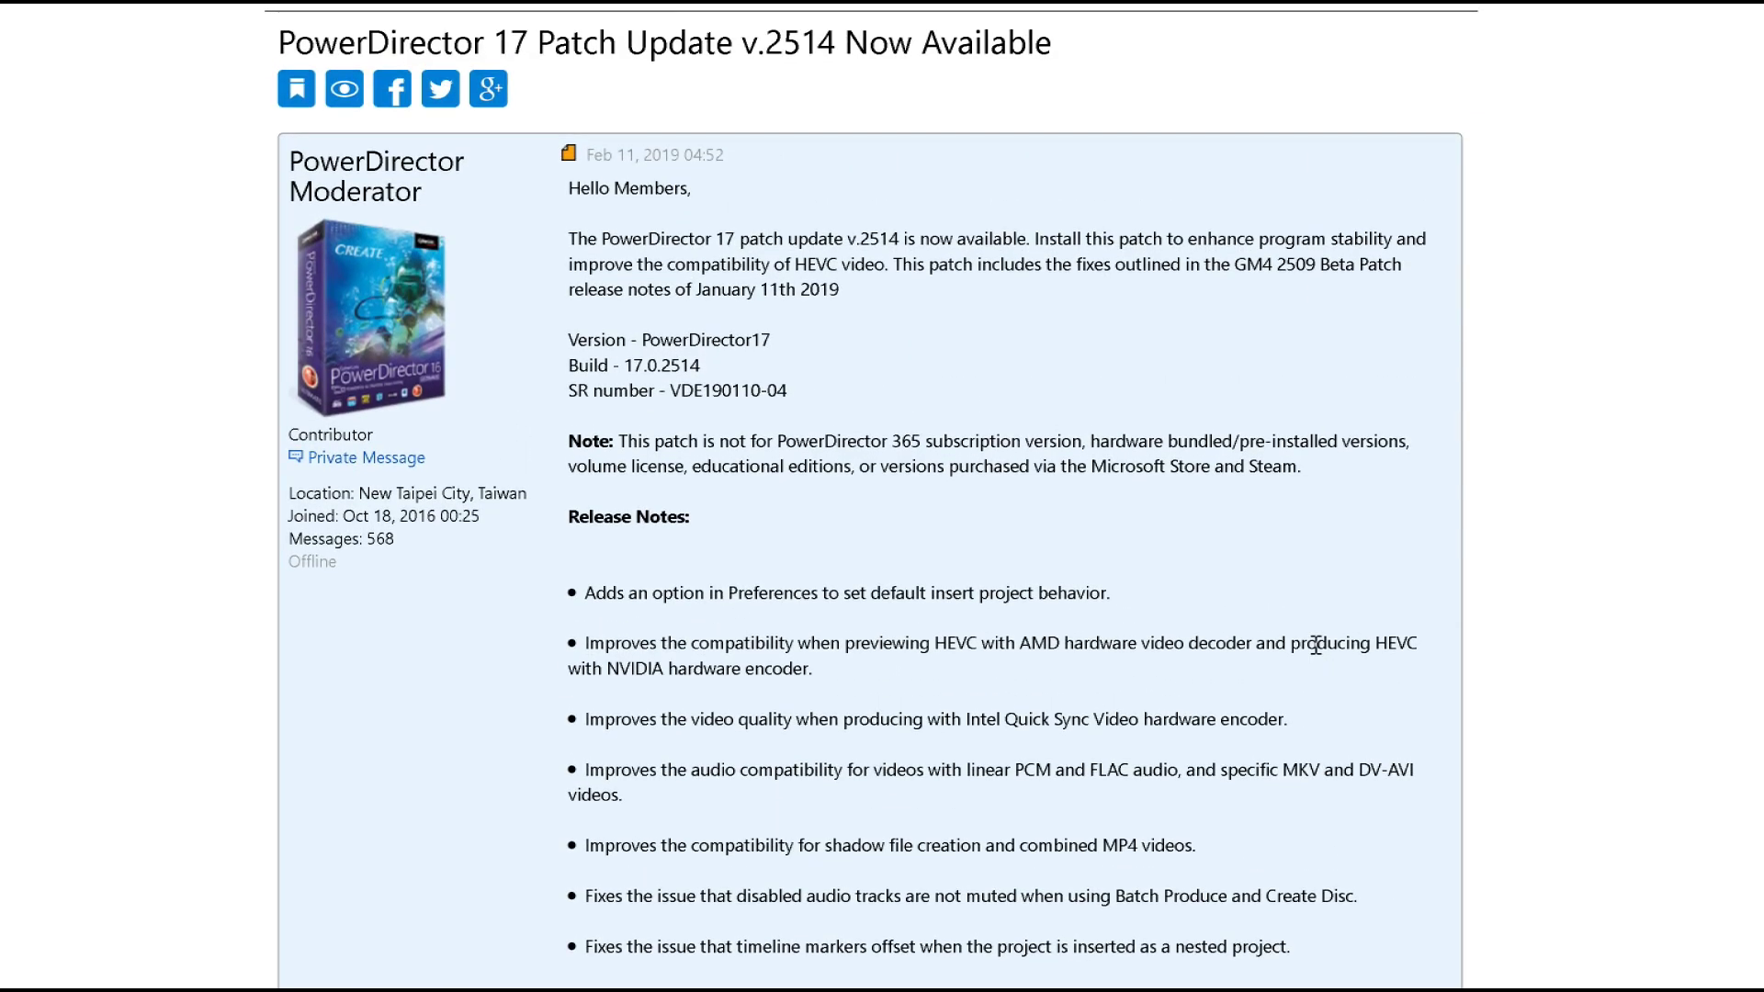